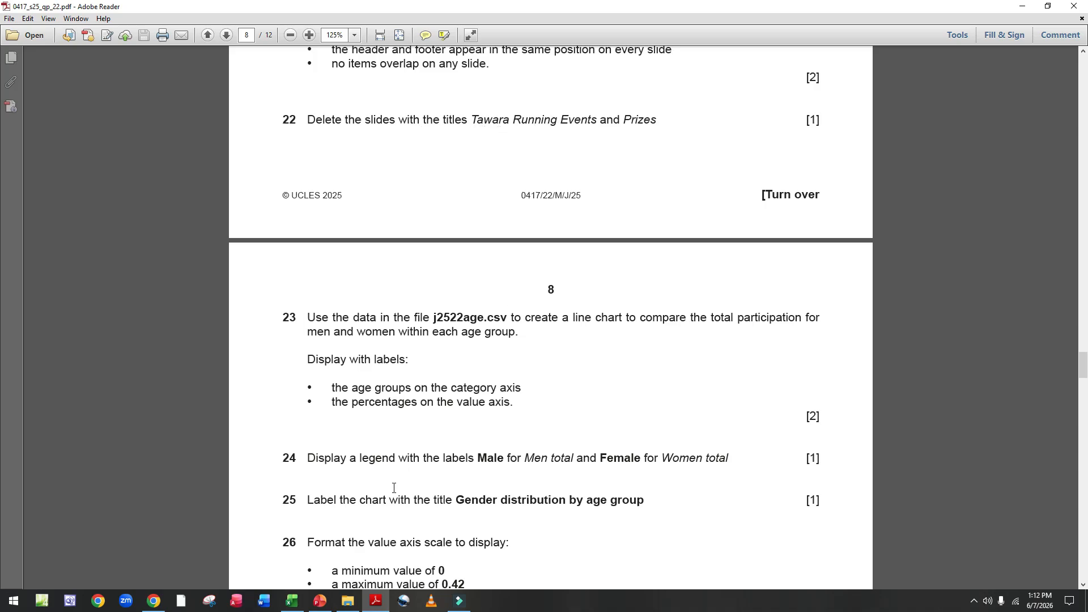
Step: Delete the slides titled Tawara Running Events and Prizes from the presentation
click(319, 601)
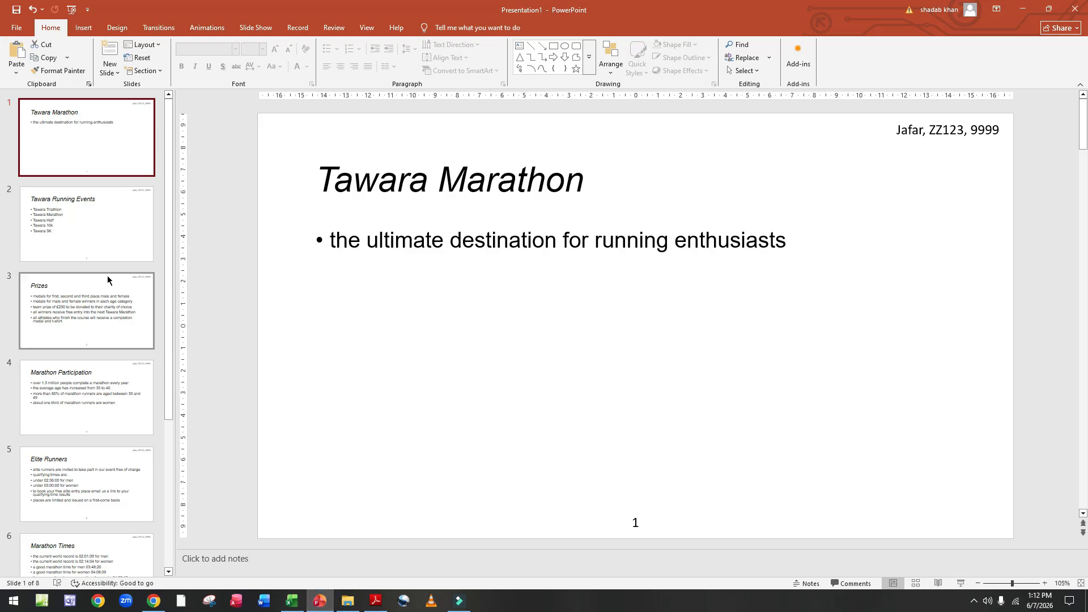
click(100, 246)
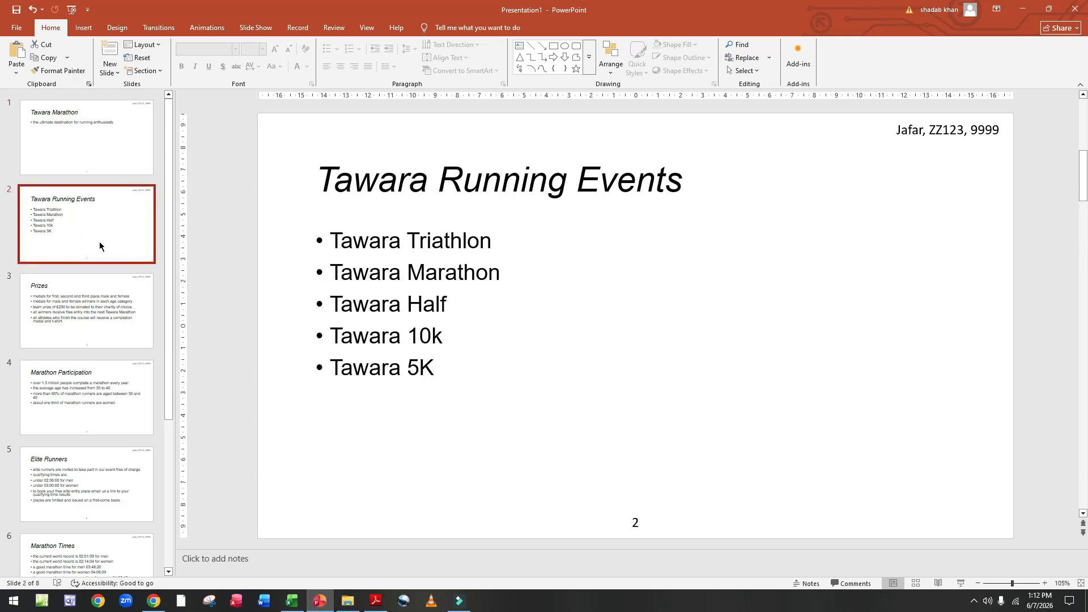
key(Delete)
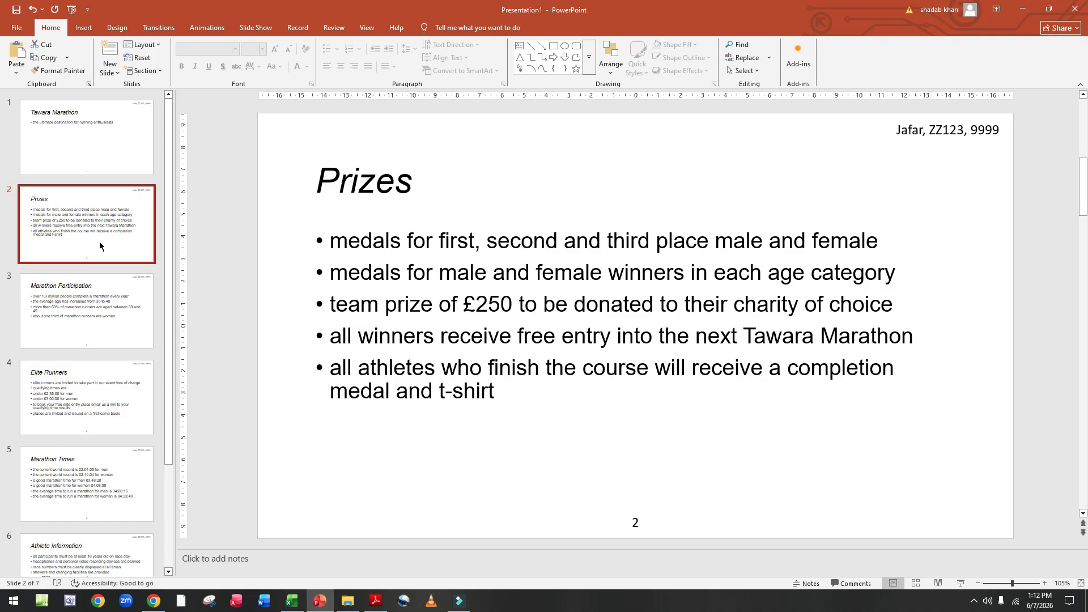
key(Delete)
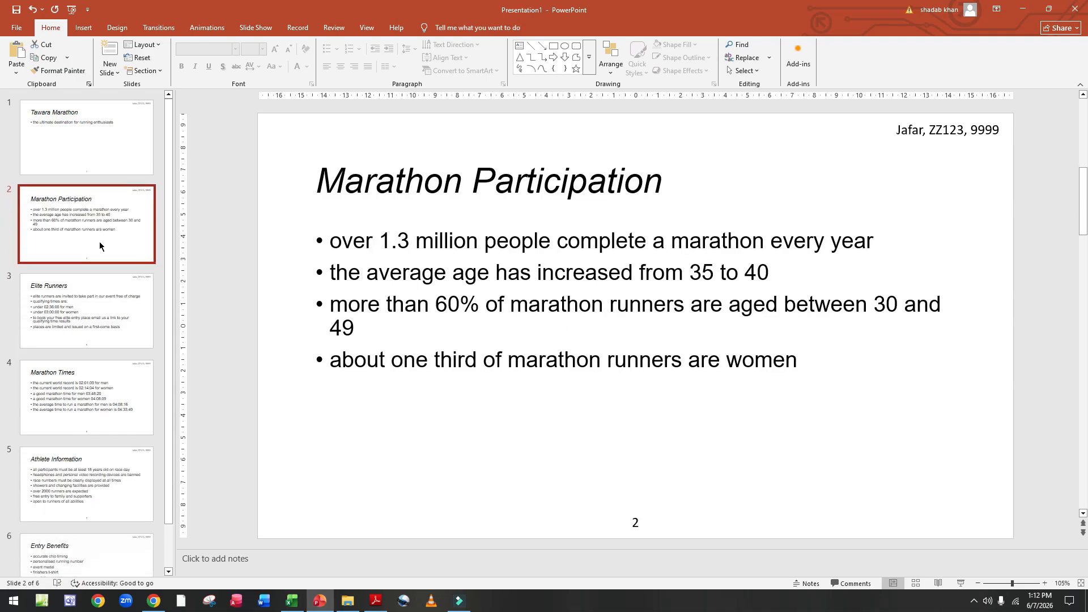
Step: Open the j2522age file from the 06_0417_22_Confidential Source Files June 2025 folder
click(376, 601)
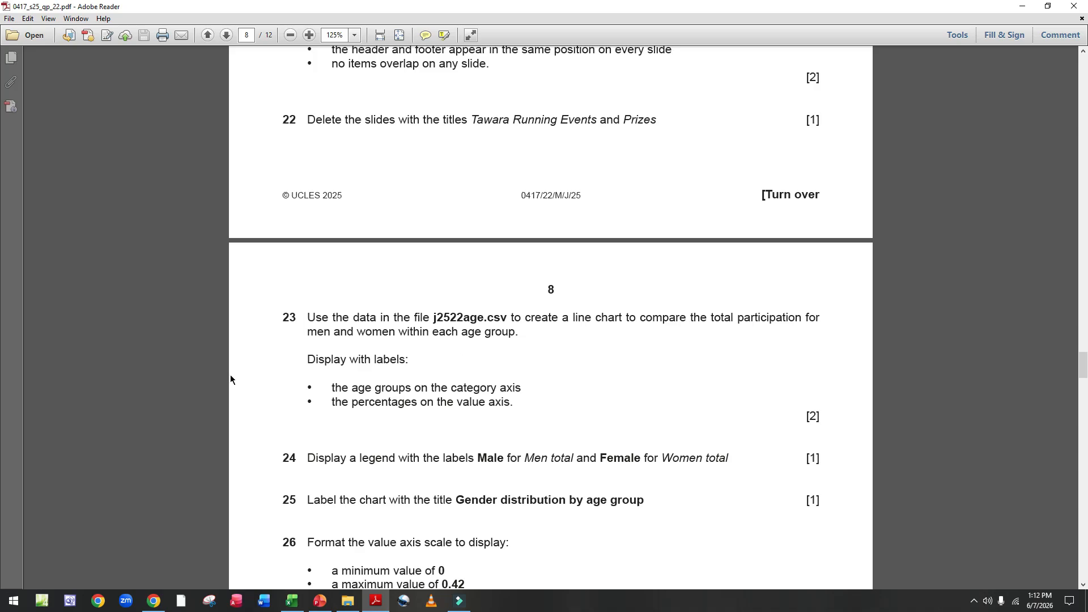
scroll(320, 313, down, 3)
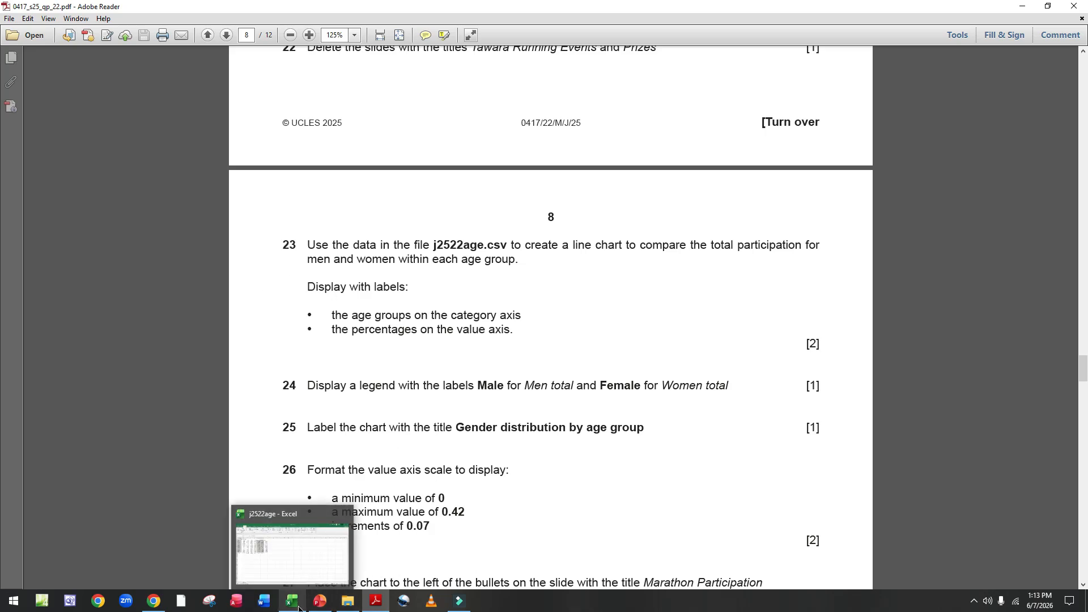
click(347, 601)
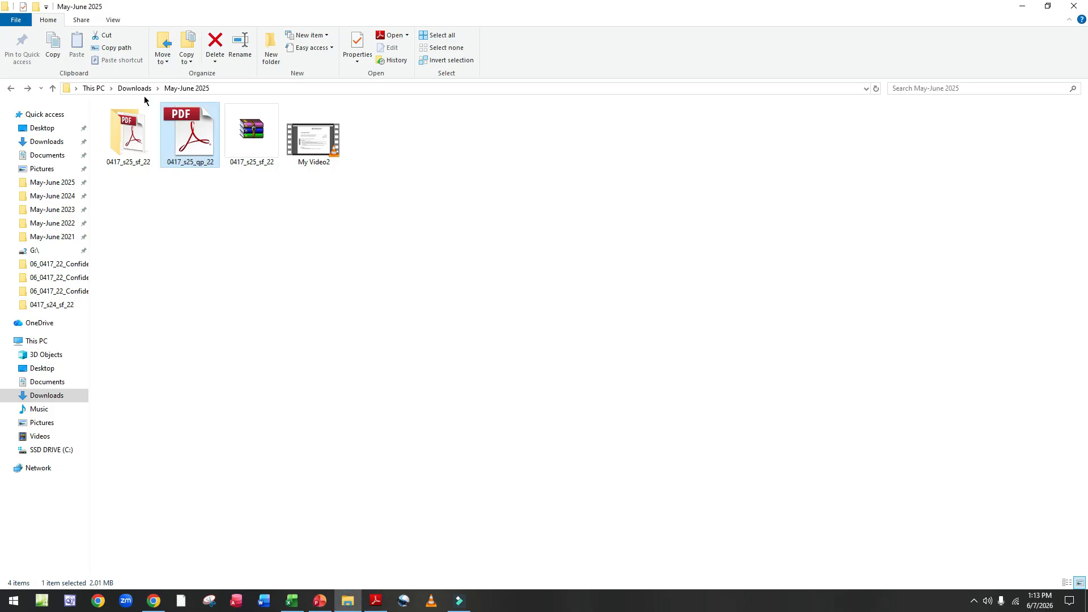
click(101, 149)
double_click(101, 149)
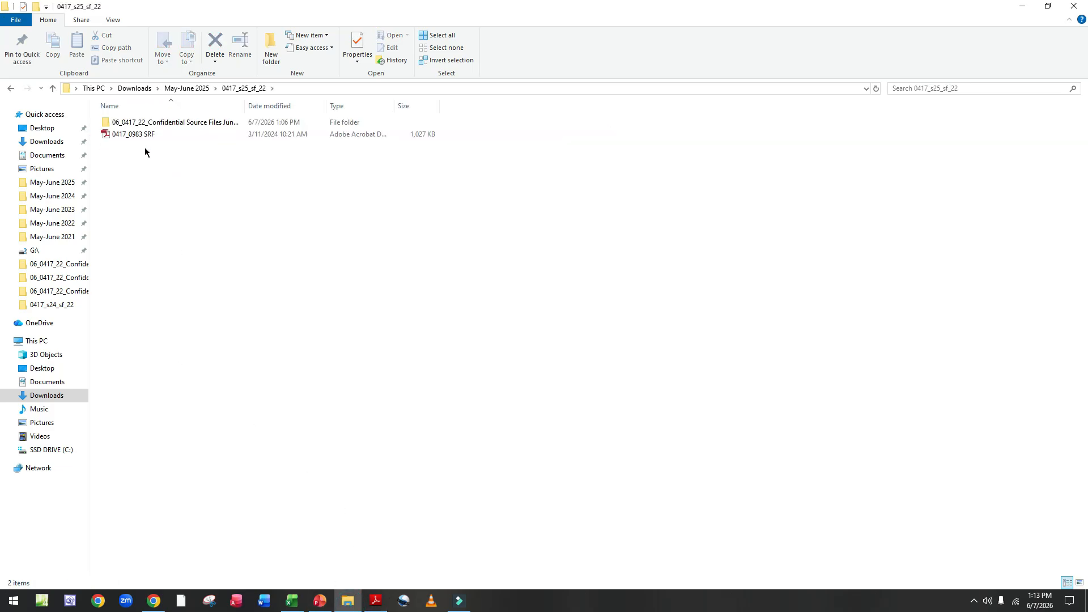
double_click(170, 123)
click(151, 135)
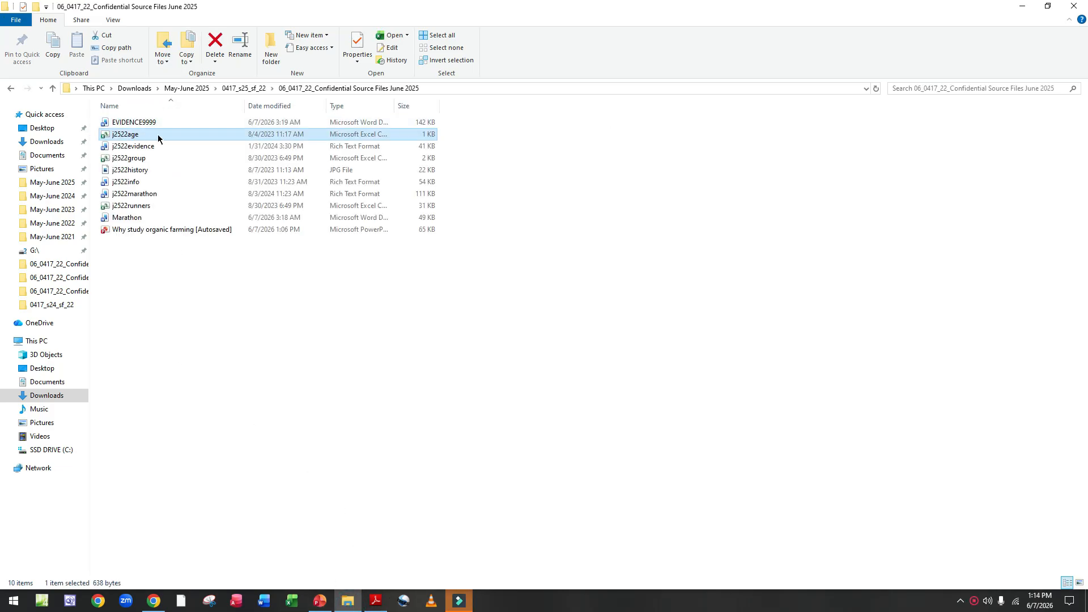
double_click(158, 136)
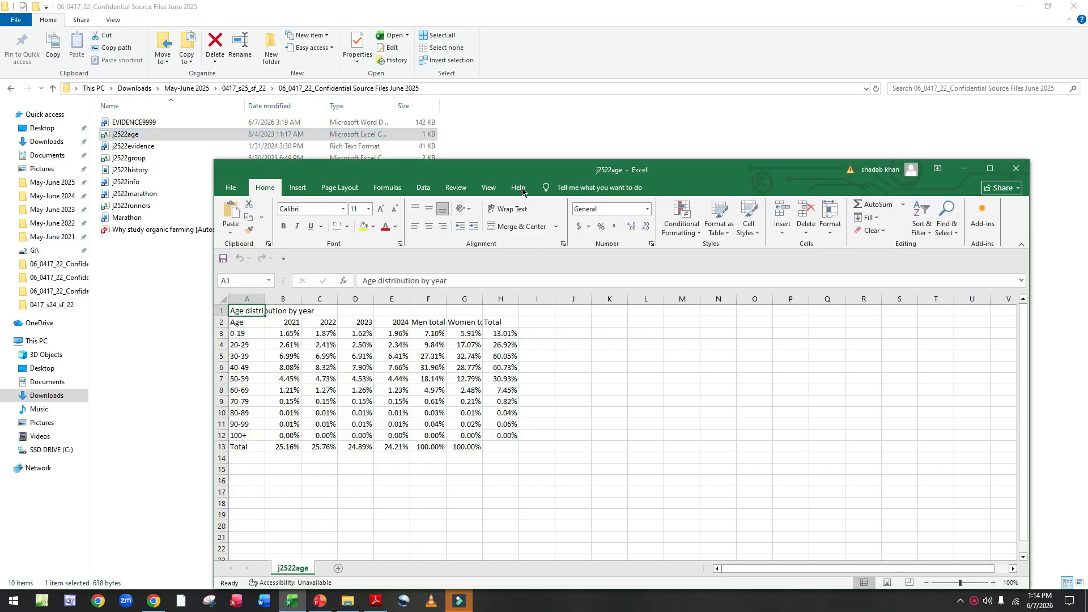
Step: Maximise the spreadsheet and widen columns A and G to fit their contents
click(989, 168)
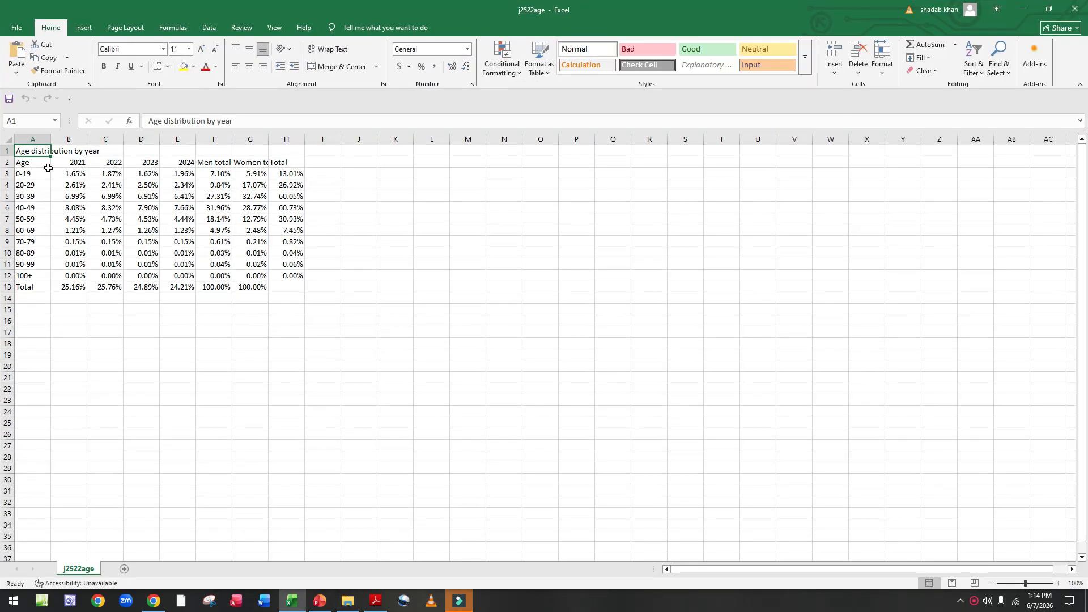
drag(51, 140, 122, 141)
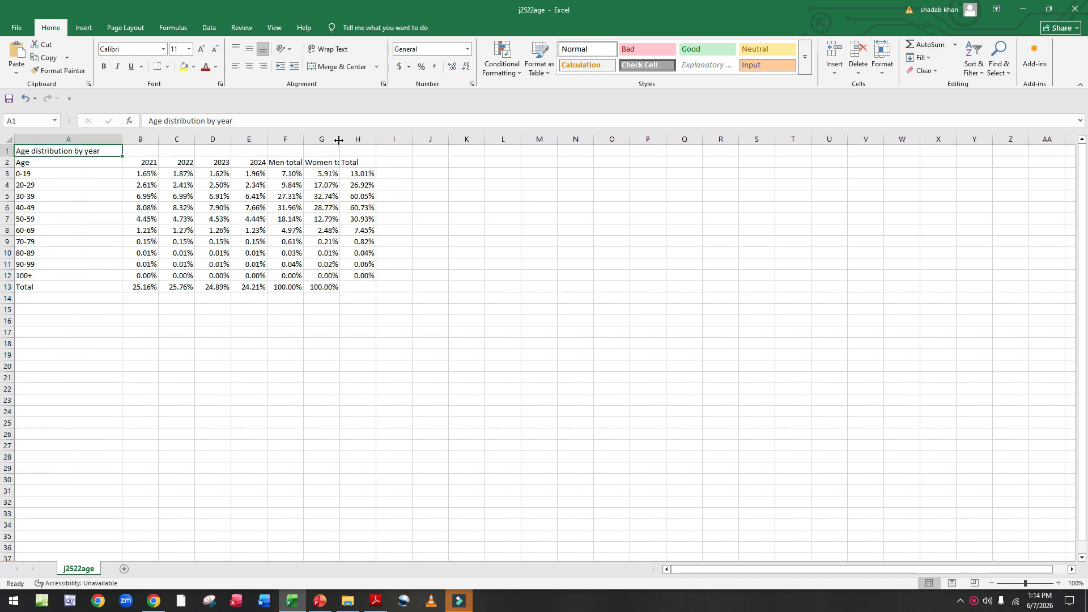
drag(339, 140, 379, 140)
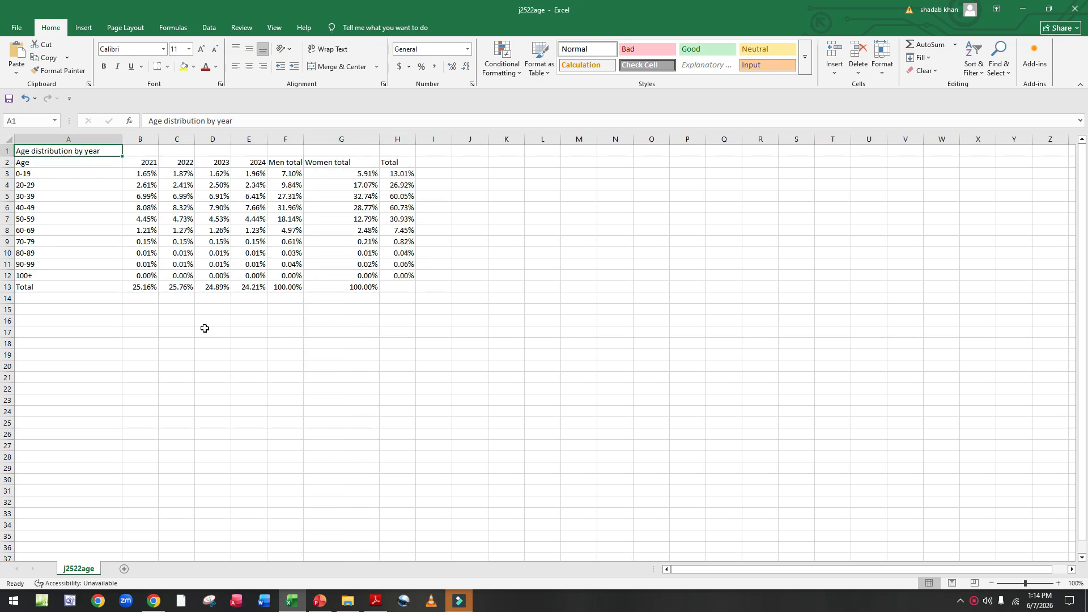
Step: Create a line chart from the age groups in A2:A12 and the Men total and Women total columns
drag(23, 162, 26, 277)
drag(285, 165, 351, 272)
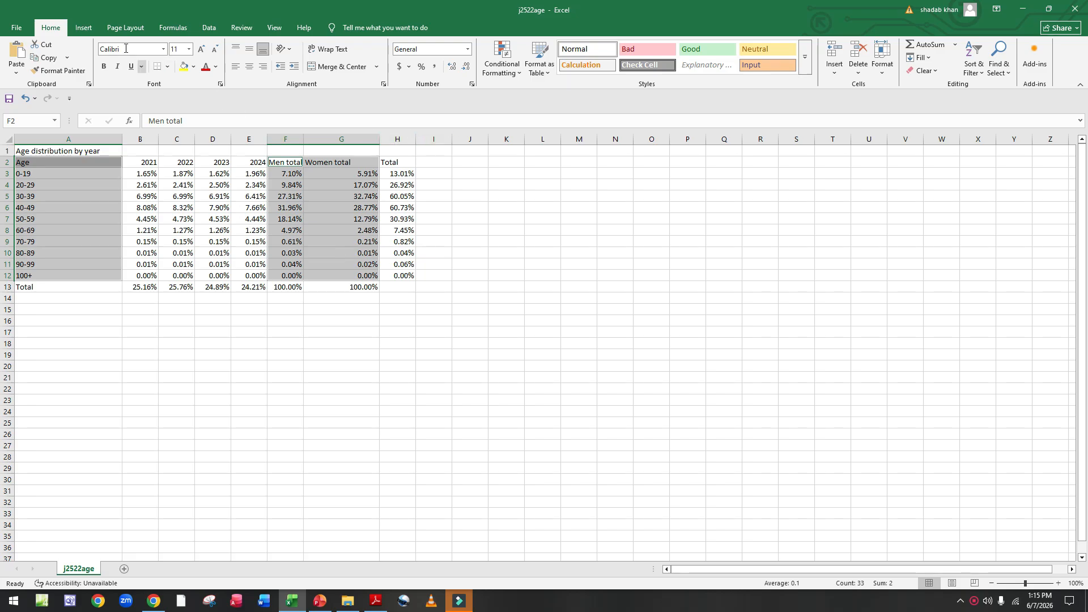
click(83, 28)
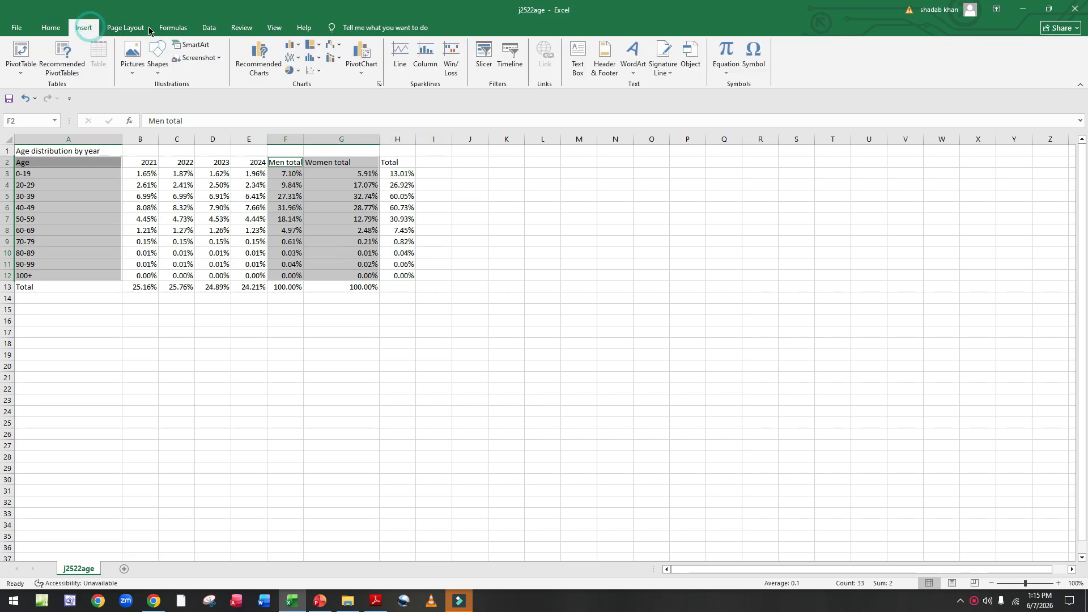
click(293, 57)
click(312, 103)
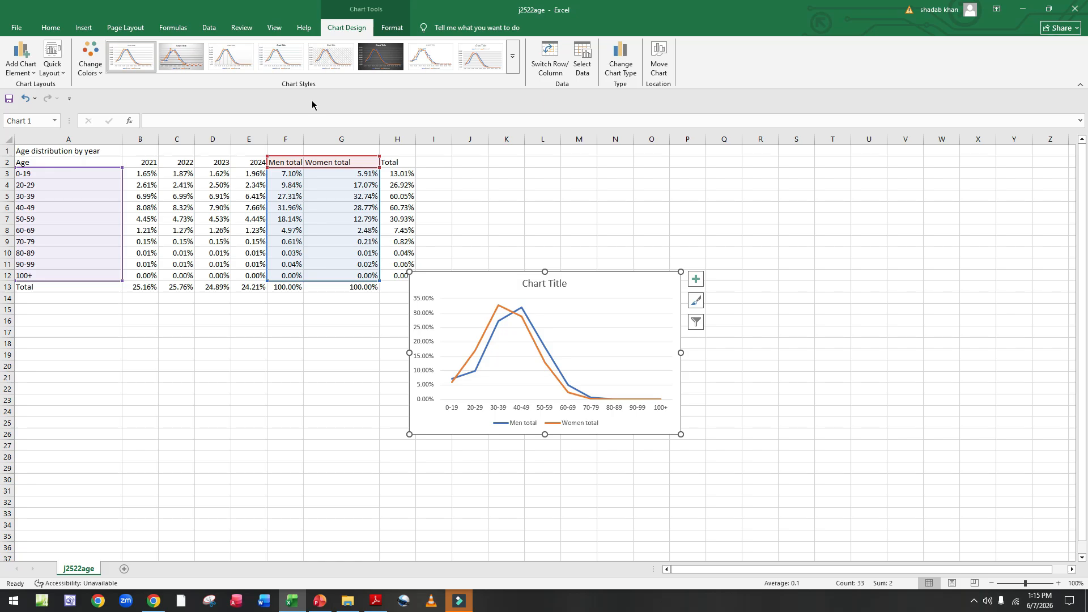
Step: Review the chart requirements in the question paper
click(376, 601)
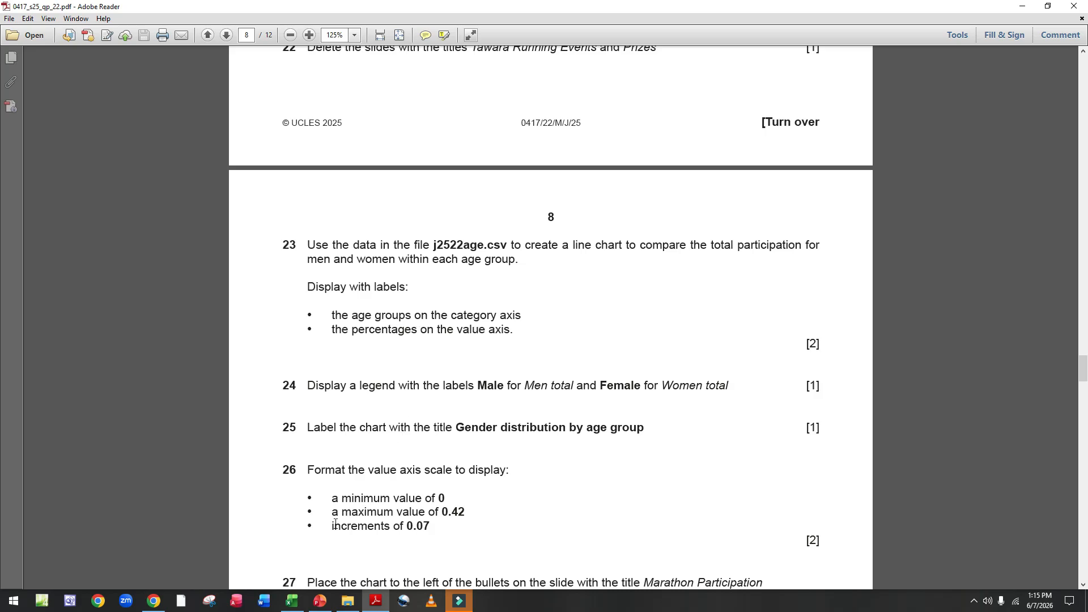
click(291, 600)
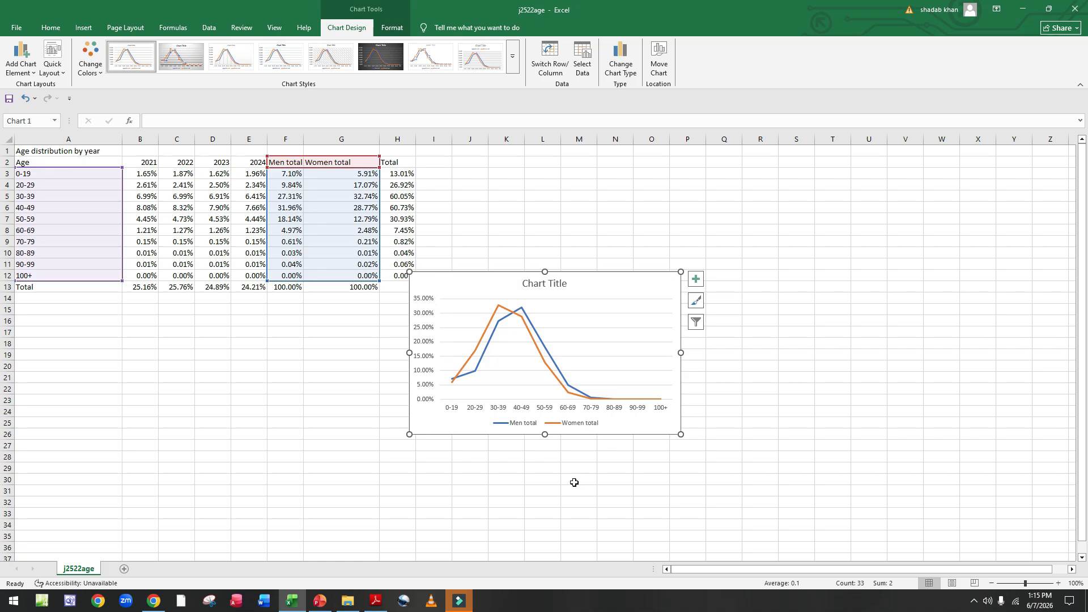
click(375, 601)
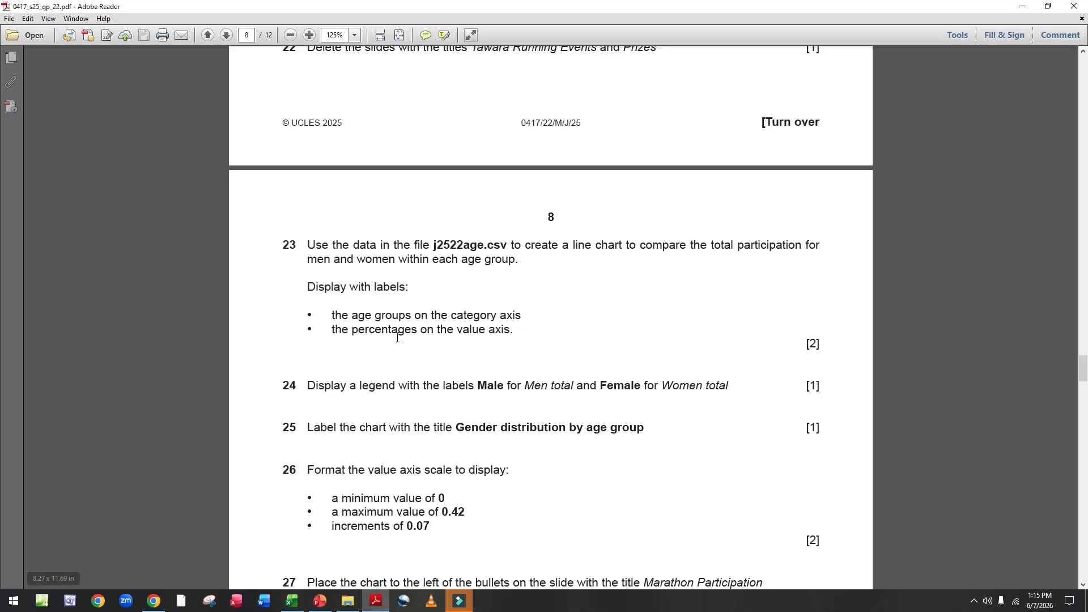
scroll(397, 337, down, 4)
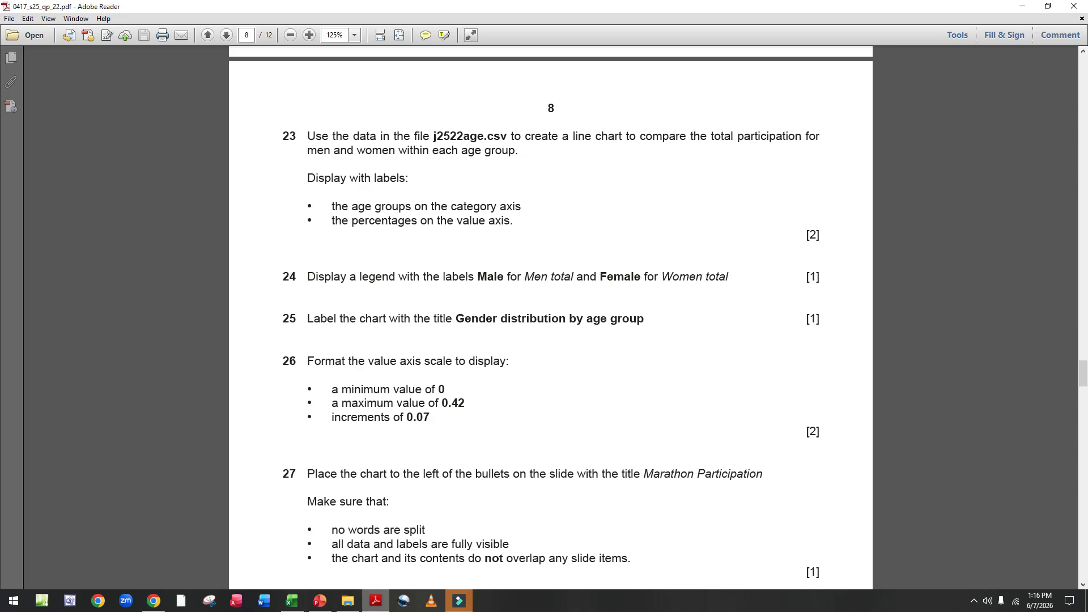
Step: Rename the Men total chart series to Men in the chart's data source
click(290, 601)
click(543, 425)
right_click(543, 427)
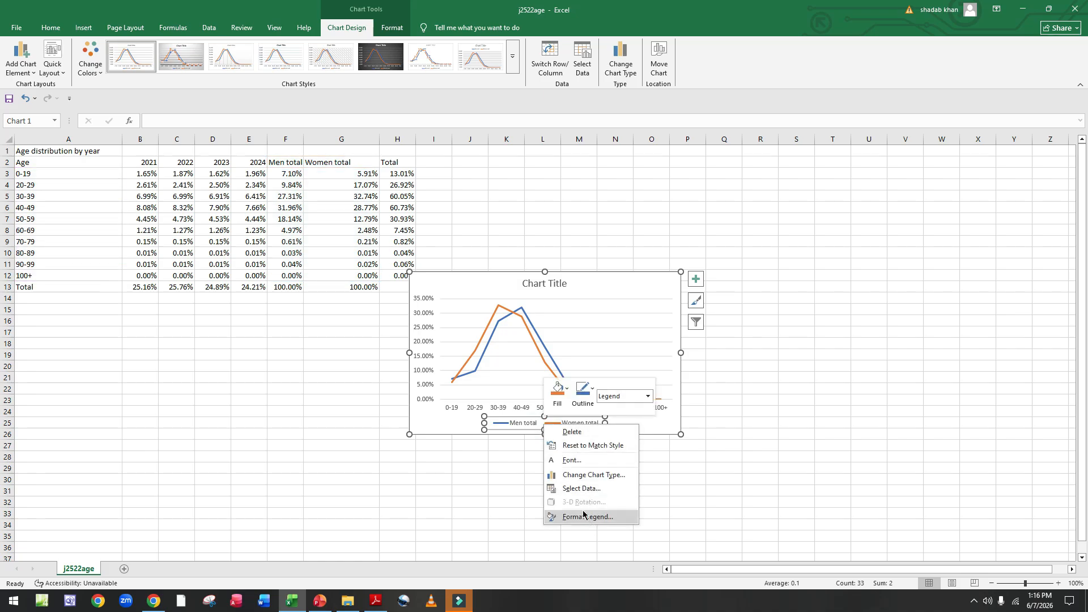
click(575, 489)
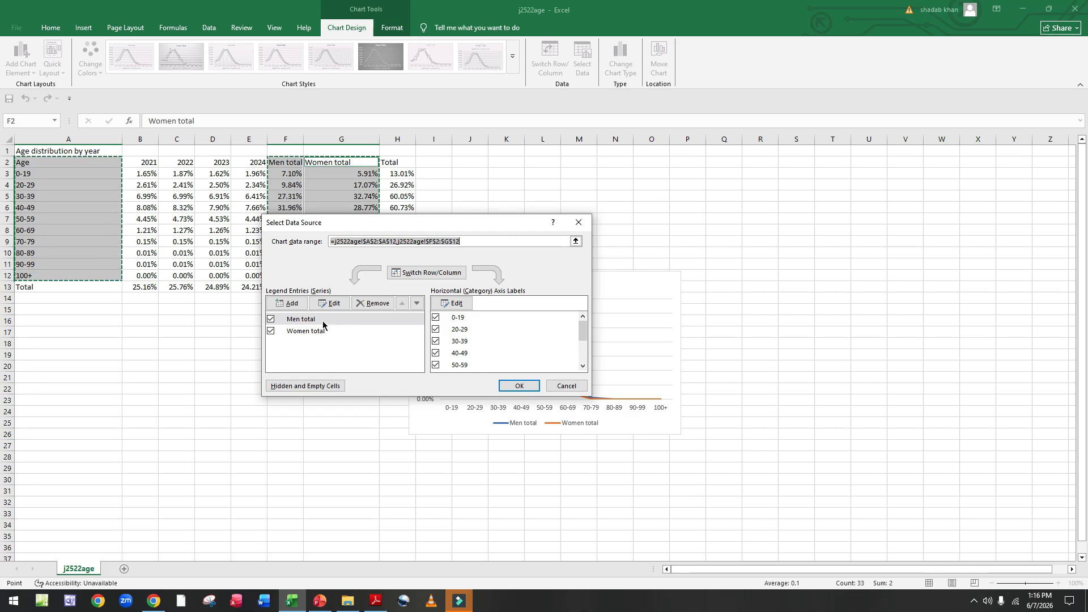
click(338, 308)
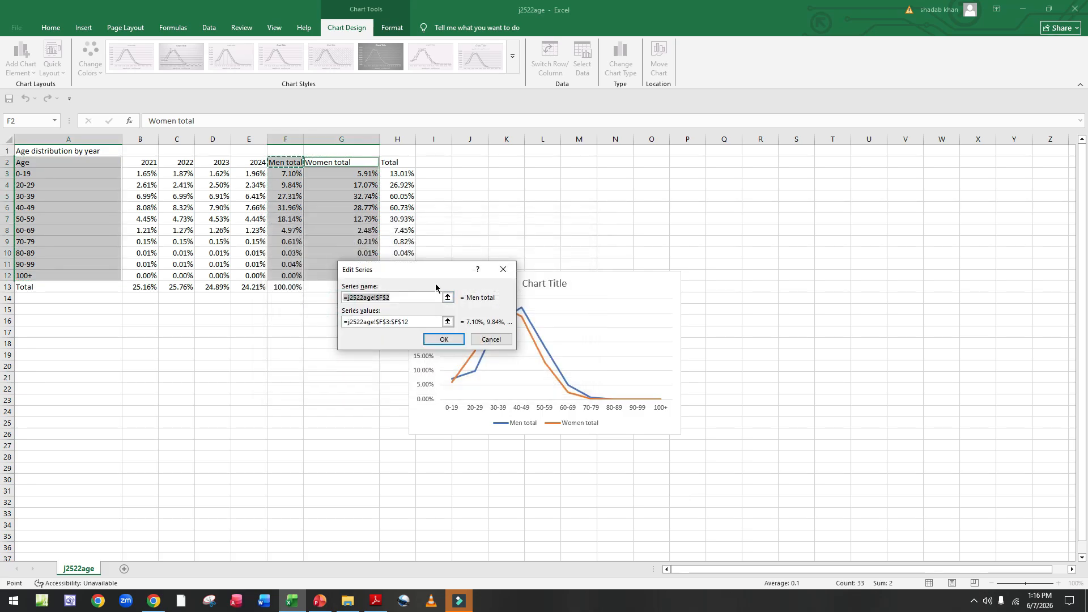
key(BackSpace)
text(Men)
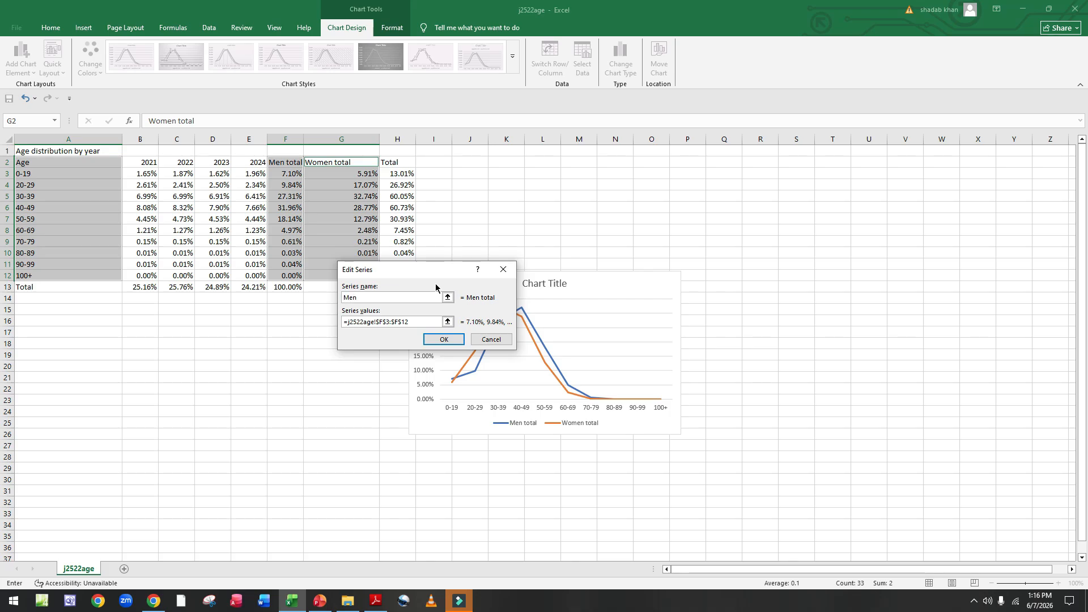
click(444, 339)
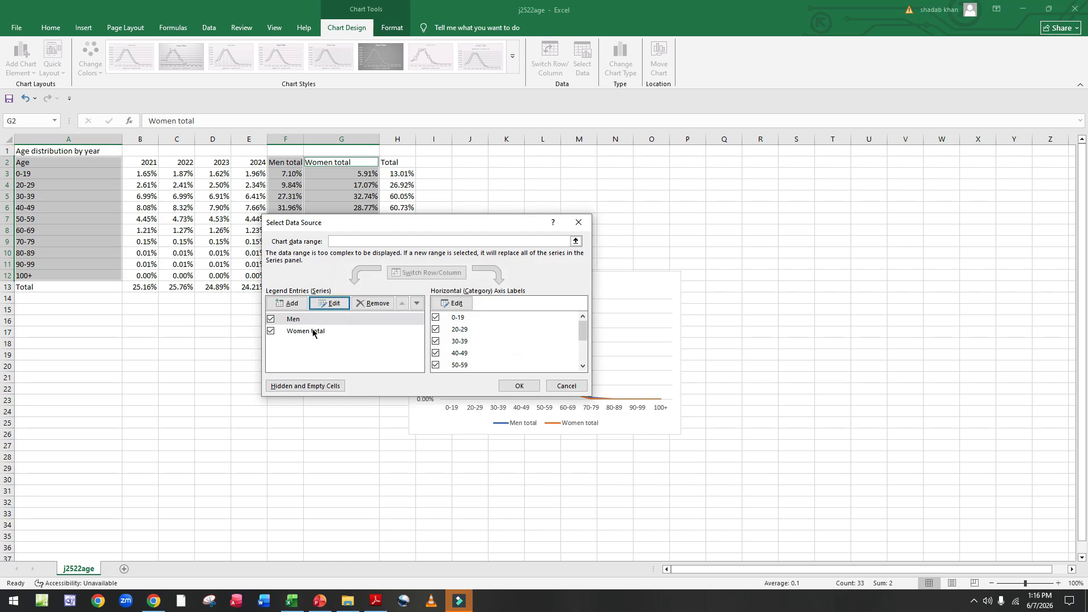
Step: Rename the Women total series to Female and confirm the data source changes
click(309, 330)
click(334, 304)
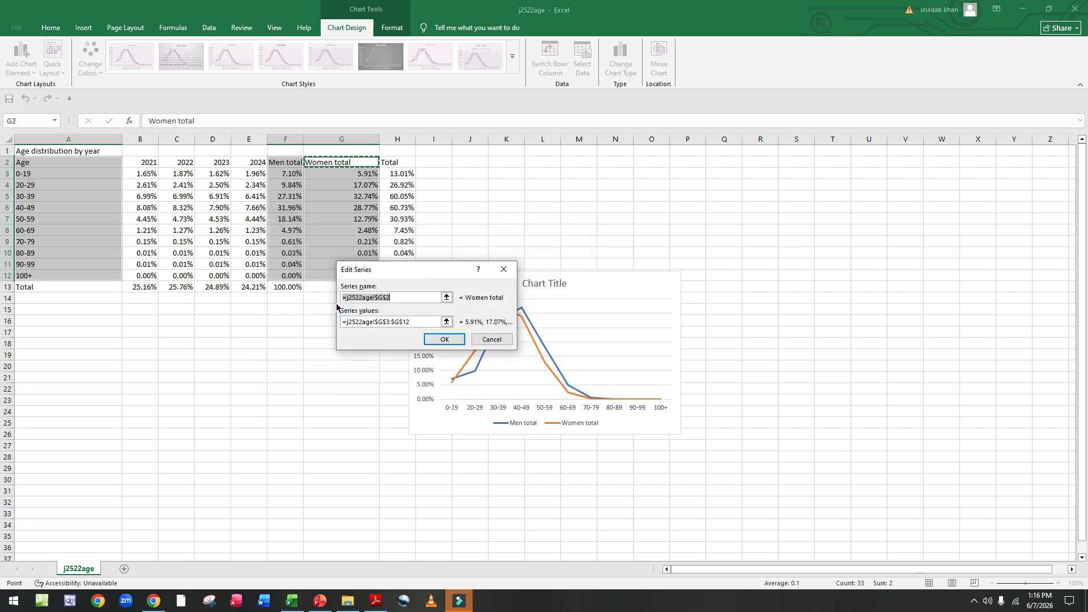
key(BackSpace)
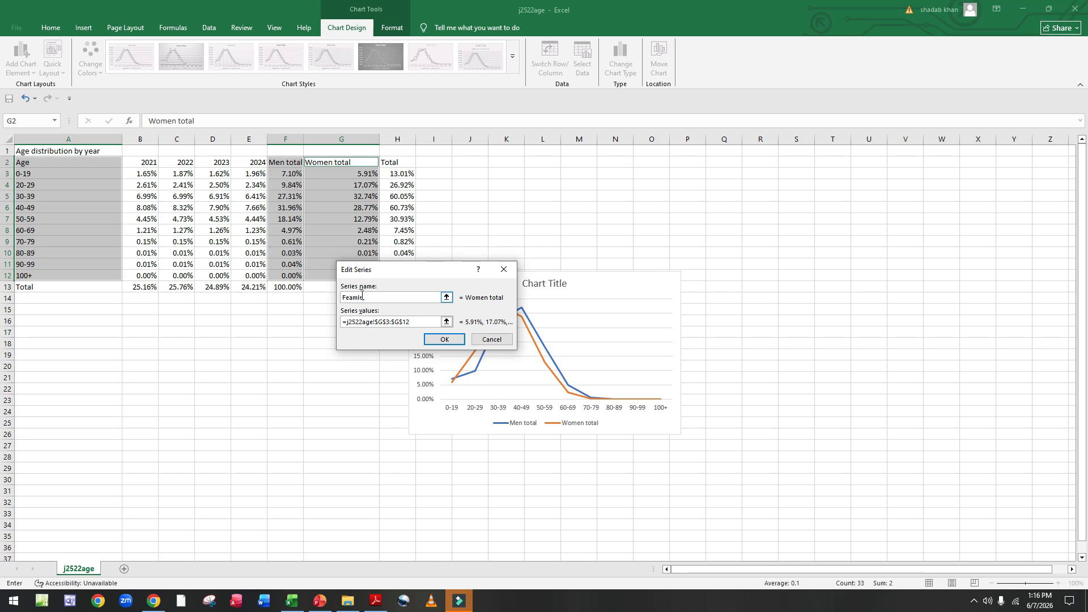
key(BackSpace)
key(BackSpace)
text(ma)
click(454, 341)
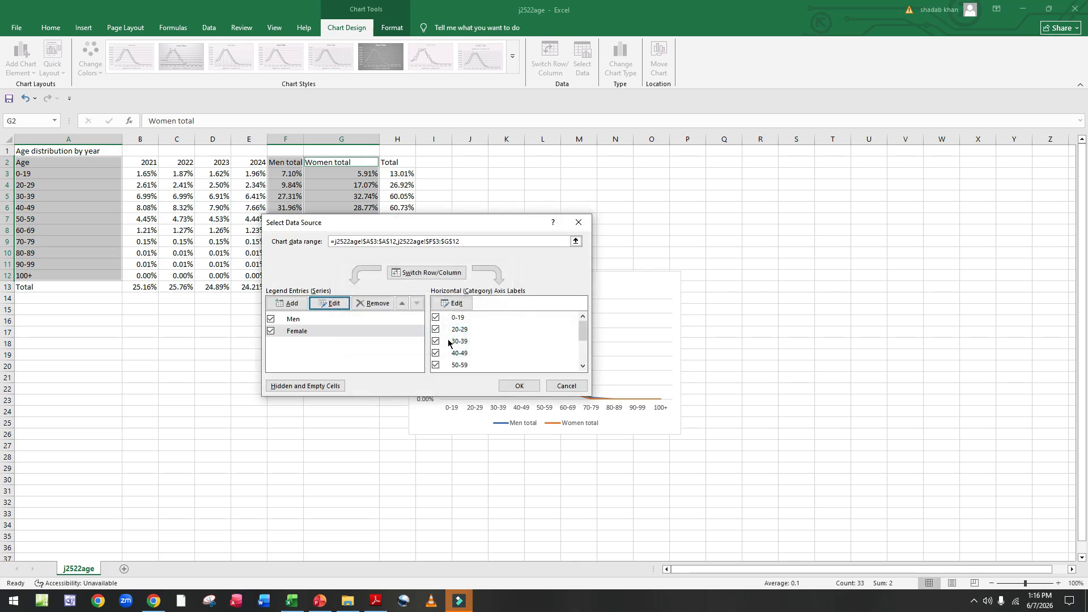
click(518, 387)
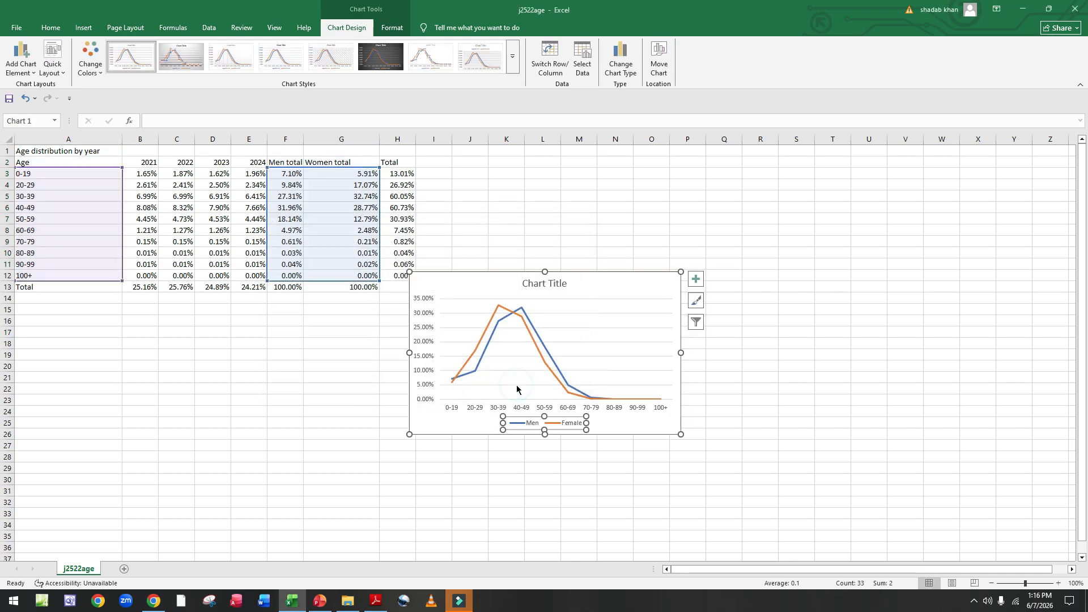
Step: Read the required chart title in the question paper
click(369, 604)
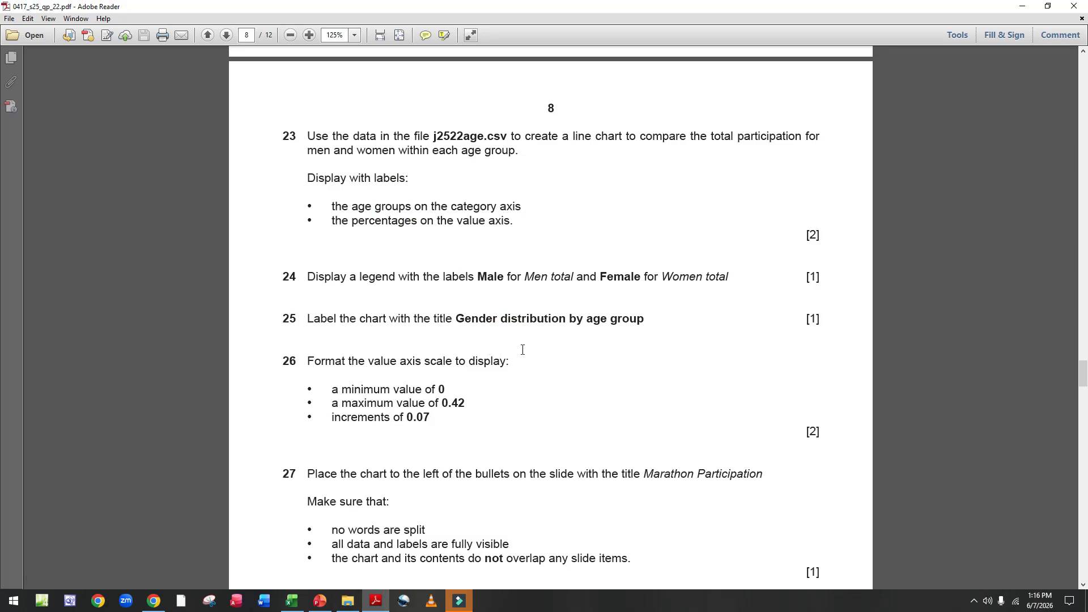
scroll(372, 331, down, 1)
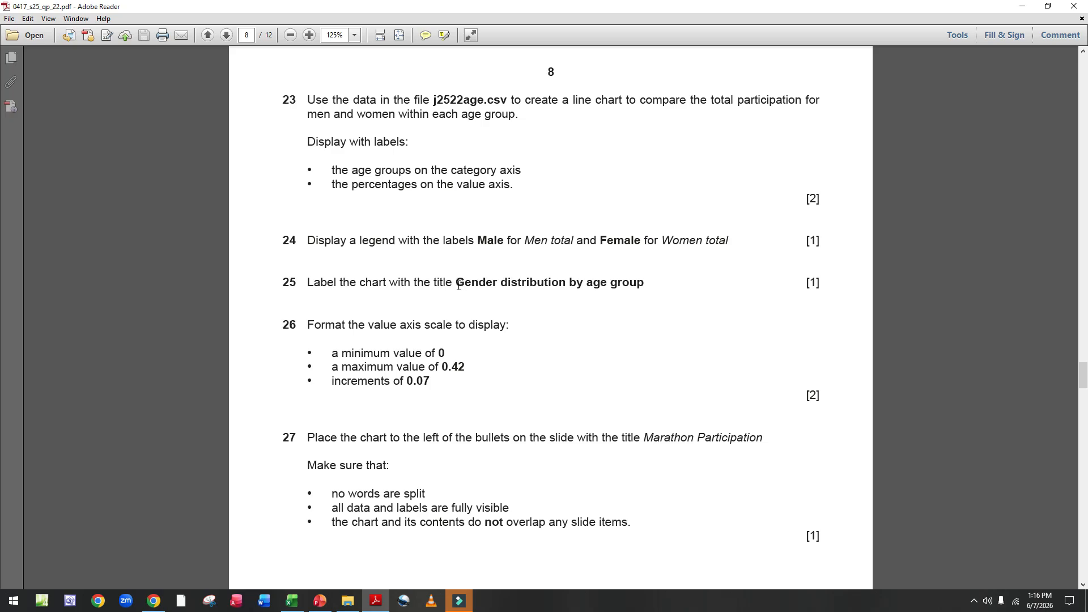
drag(455, 283, 637, 286)
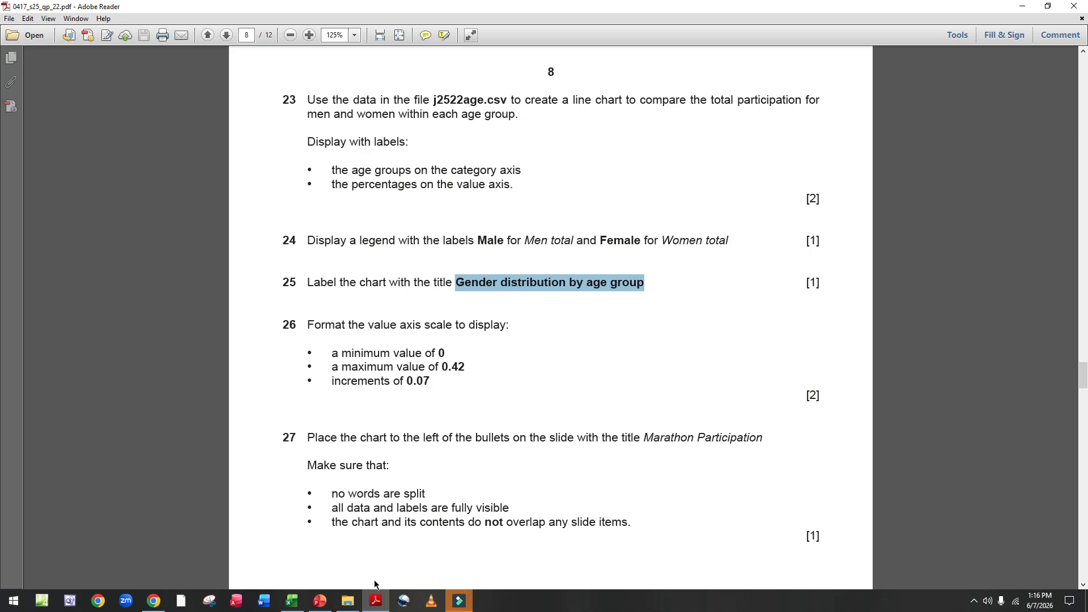
Step: Give the chart the title Gender distribution by age group
click(300, 605)
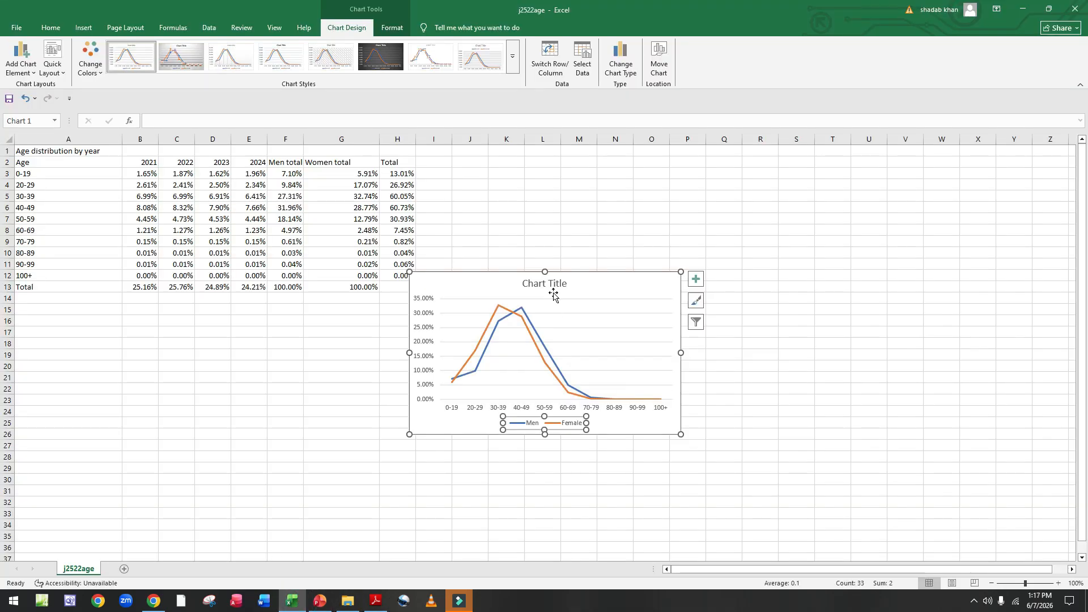
click(553, 285)
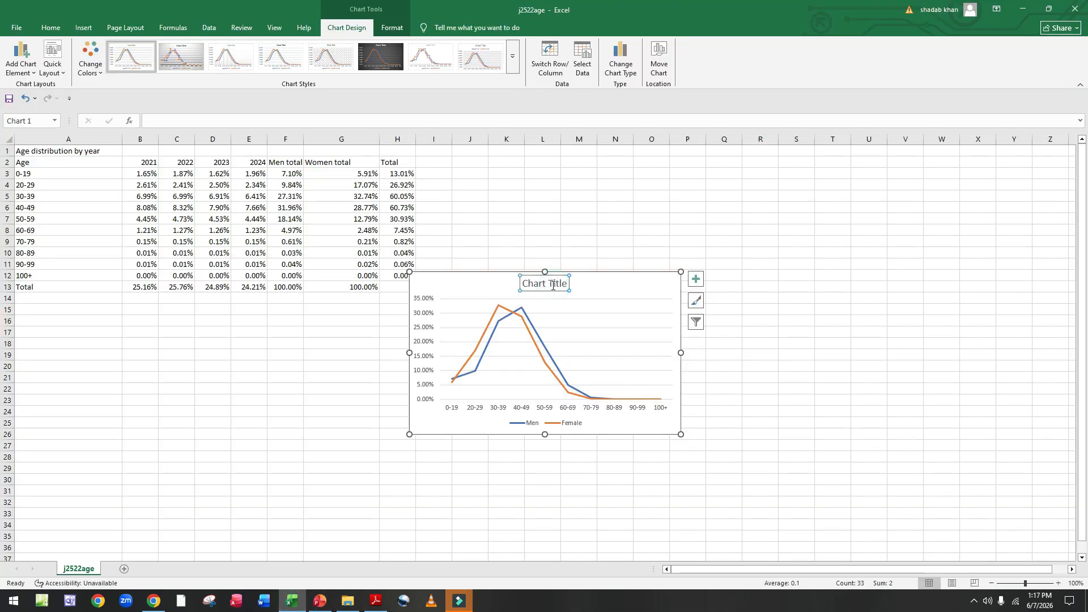
click(208, 122)
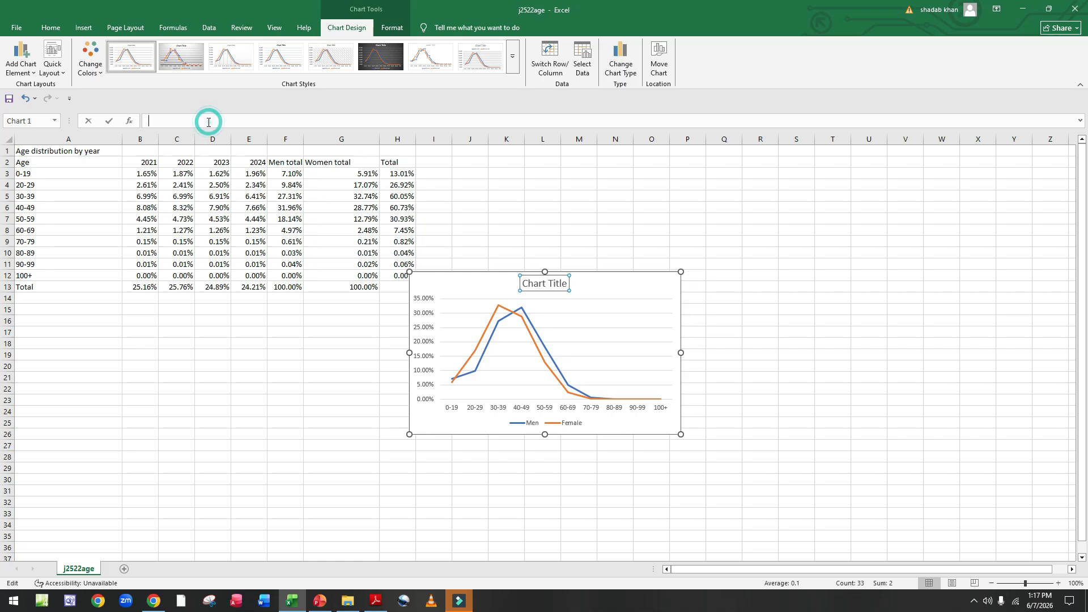
text(Gender distribution by age group)
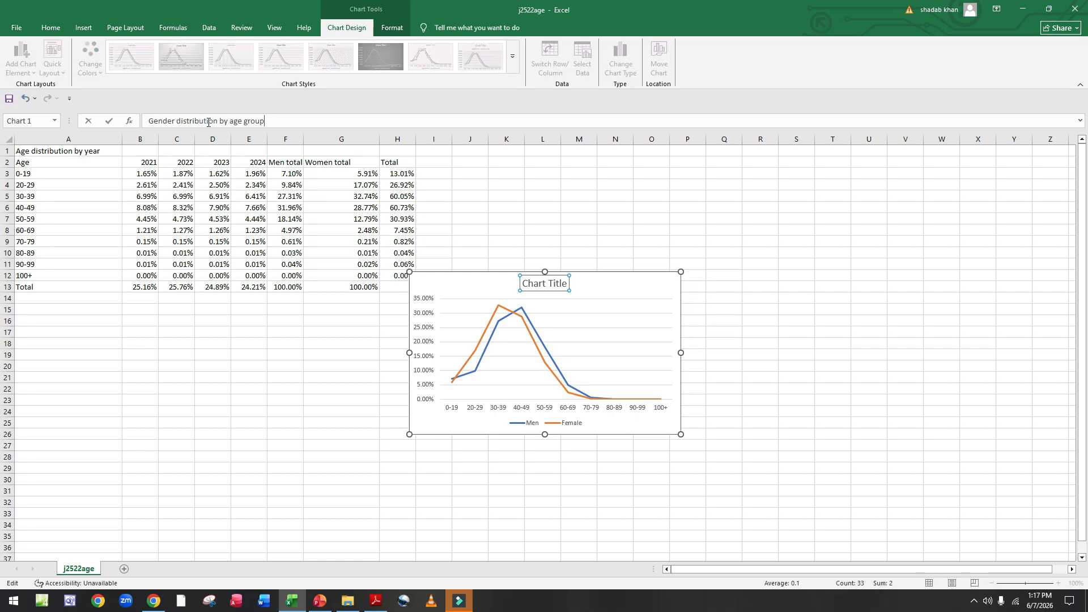
key(Return)
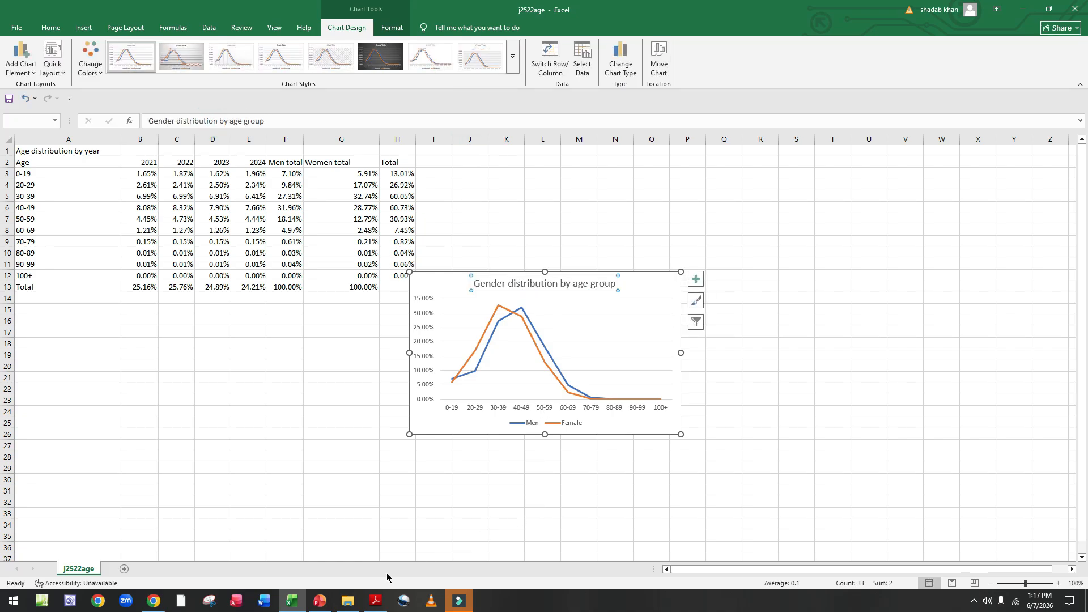
Step: Review the value axis scale requirements in the question paper
click(366, 605)
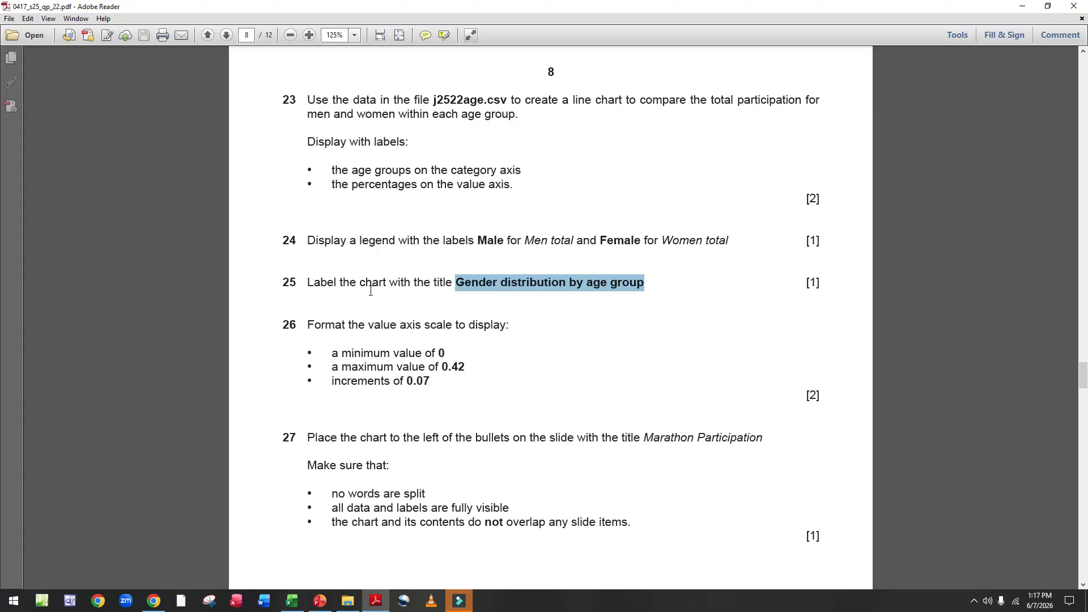
scroll(356, 337, down, 3)
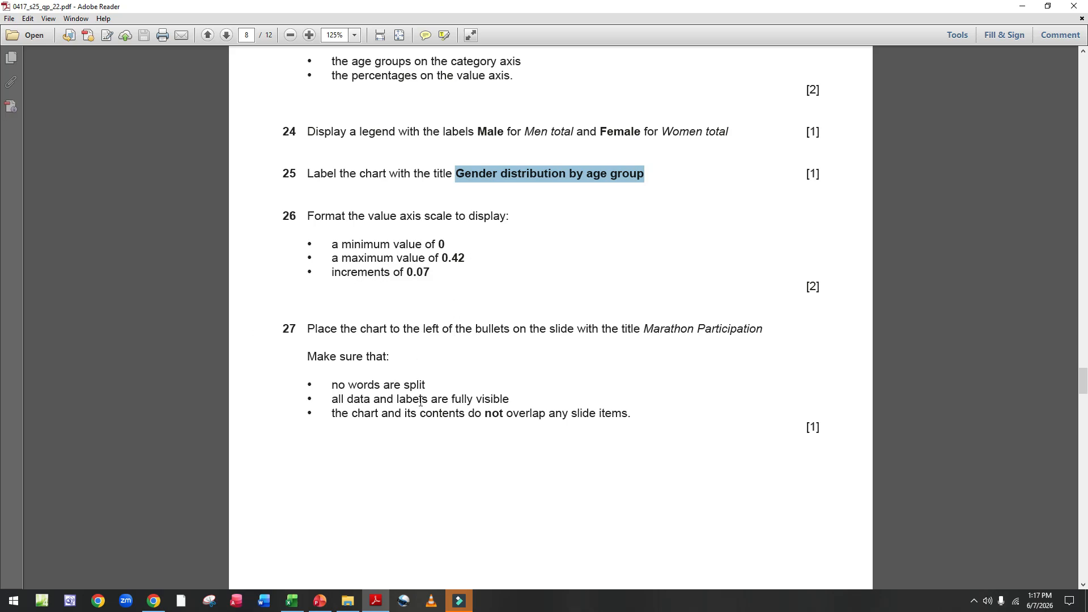
click(289, 605)
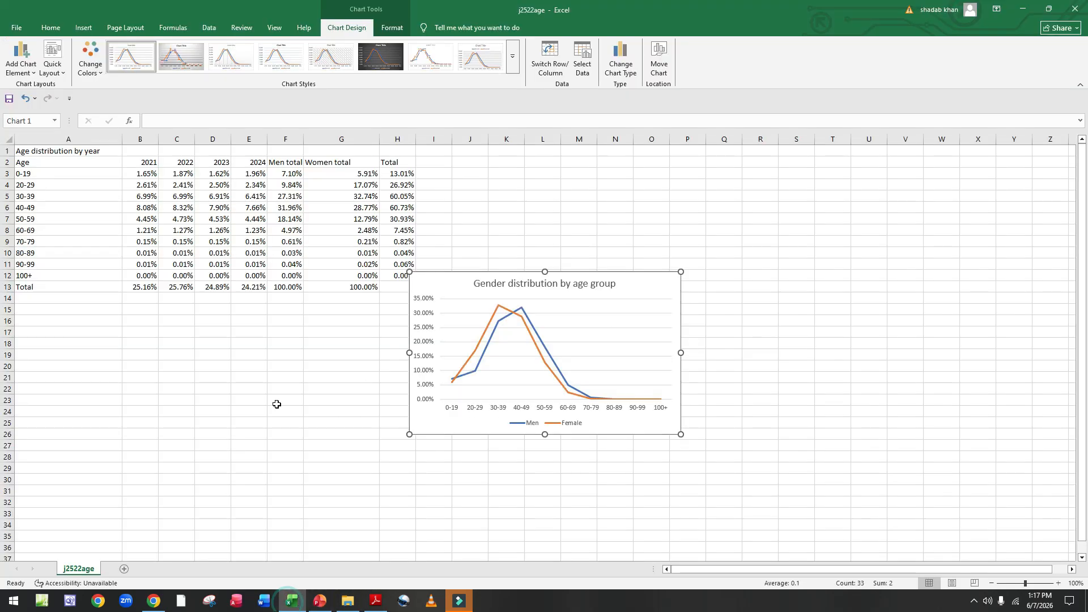
Step: Format the chart's value axis with a maximum of 0.42 and major units of 0.07
click(426, 351)
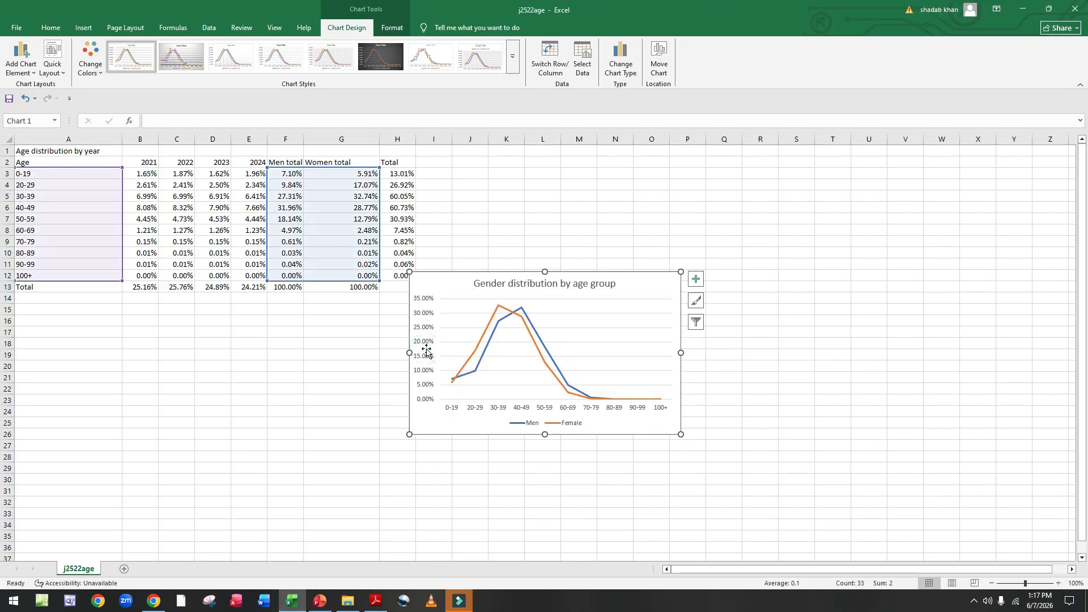
click(424, 305)
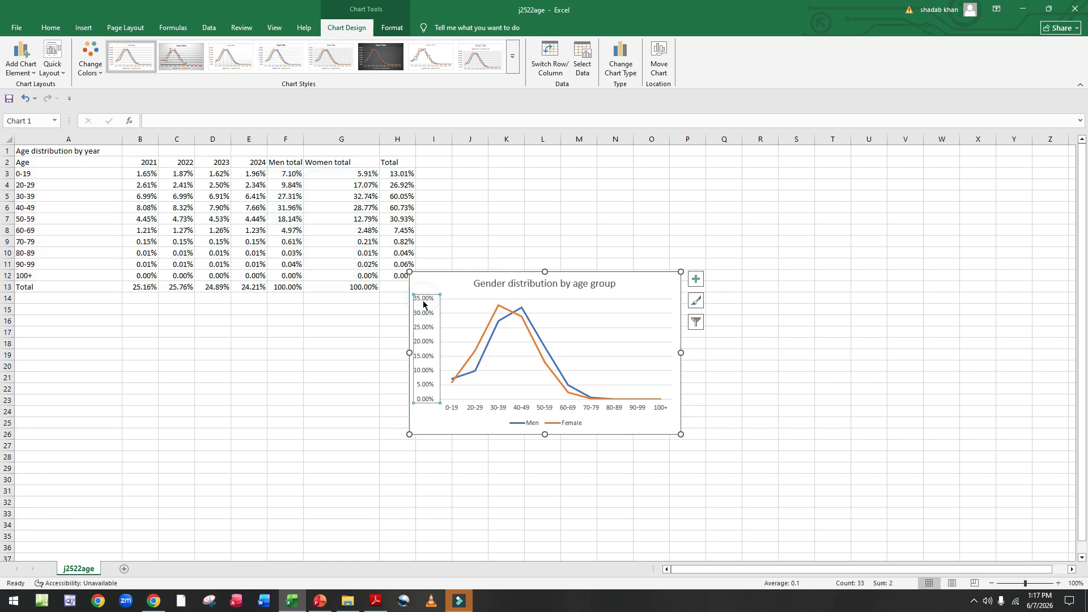
right_click(424, 303)
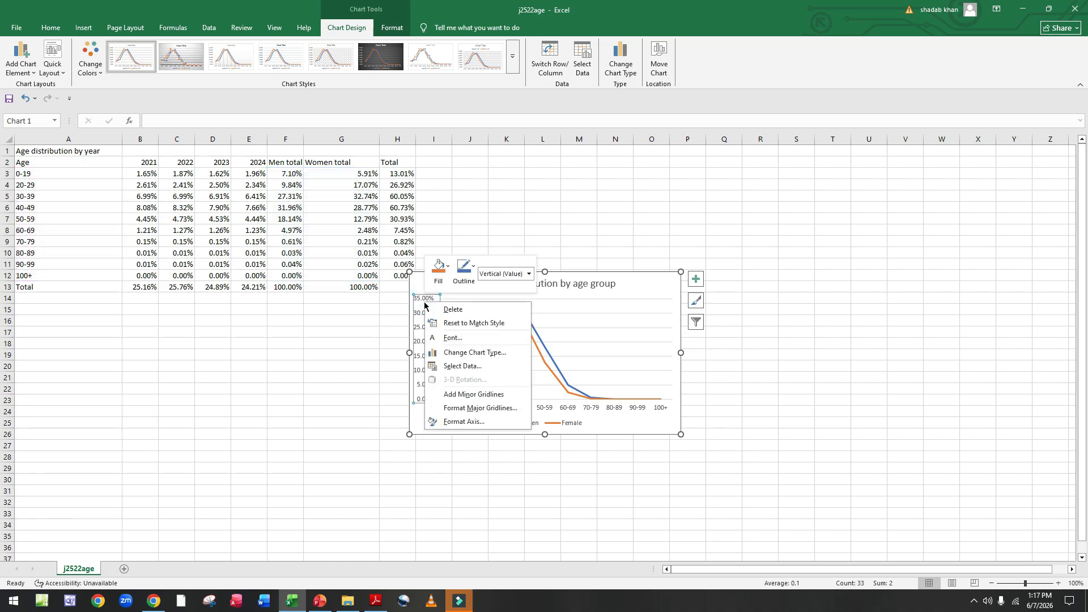
click(457, 425)
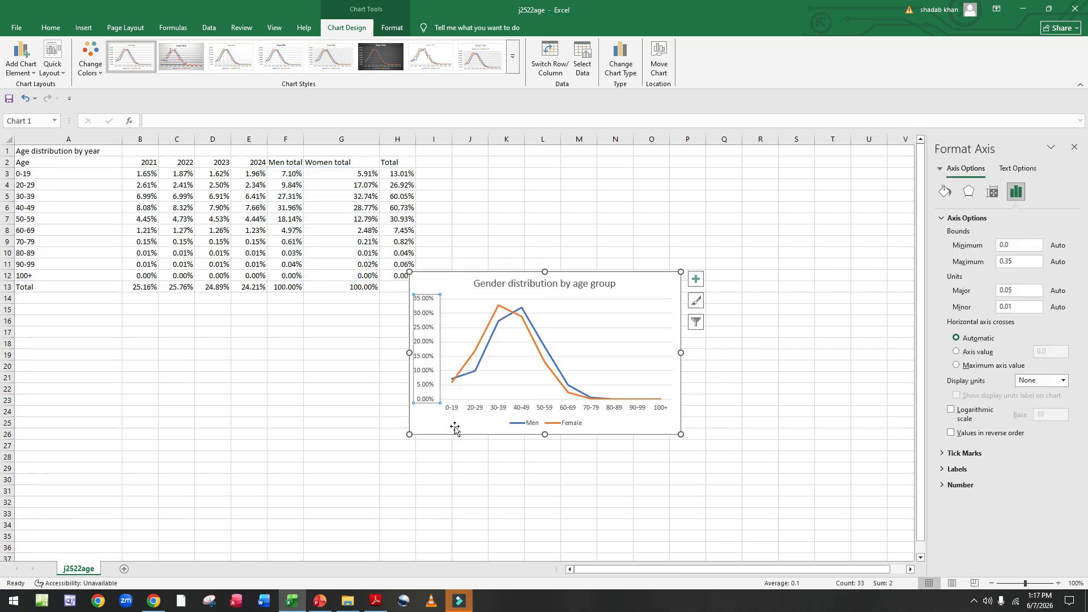
click(1014, 263)
key(BackSpace)
key(BackSpace)
text(42)
click(1018, 289)
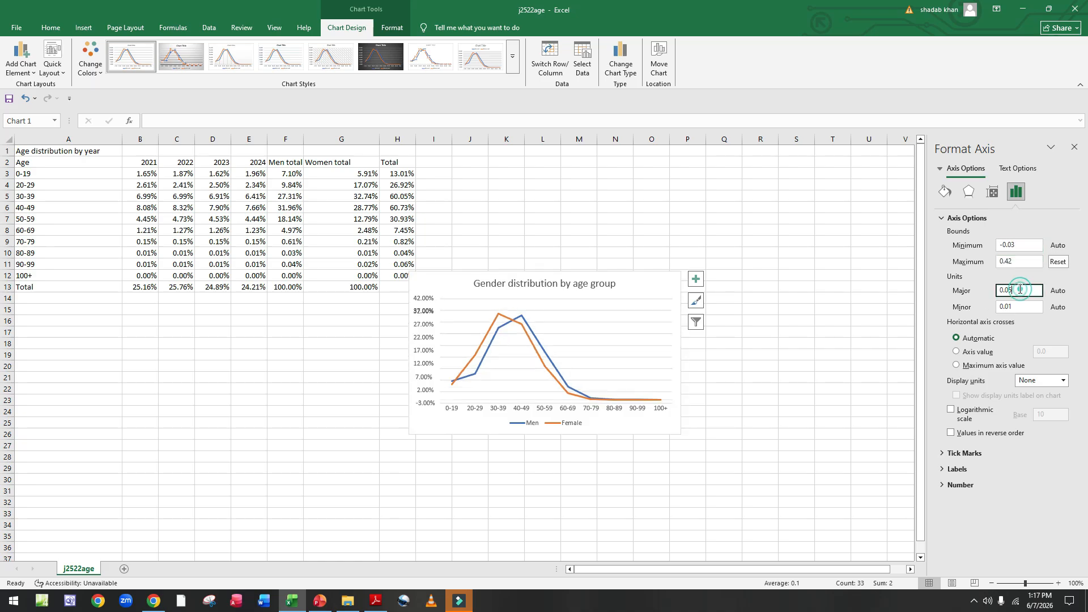
key(BackSpace)
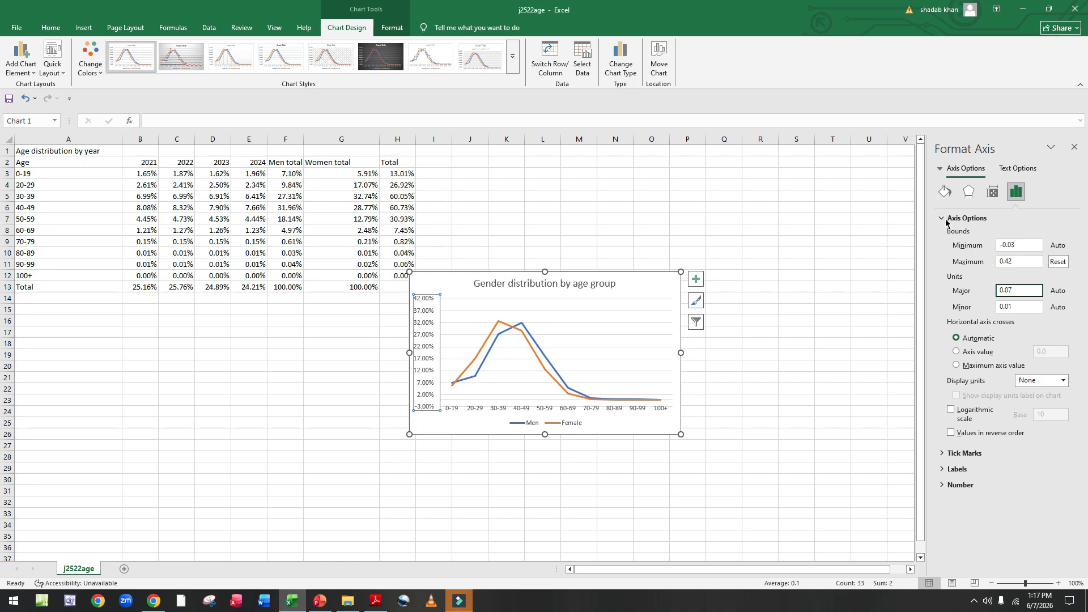
click(1075, 148)
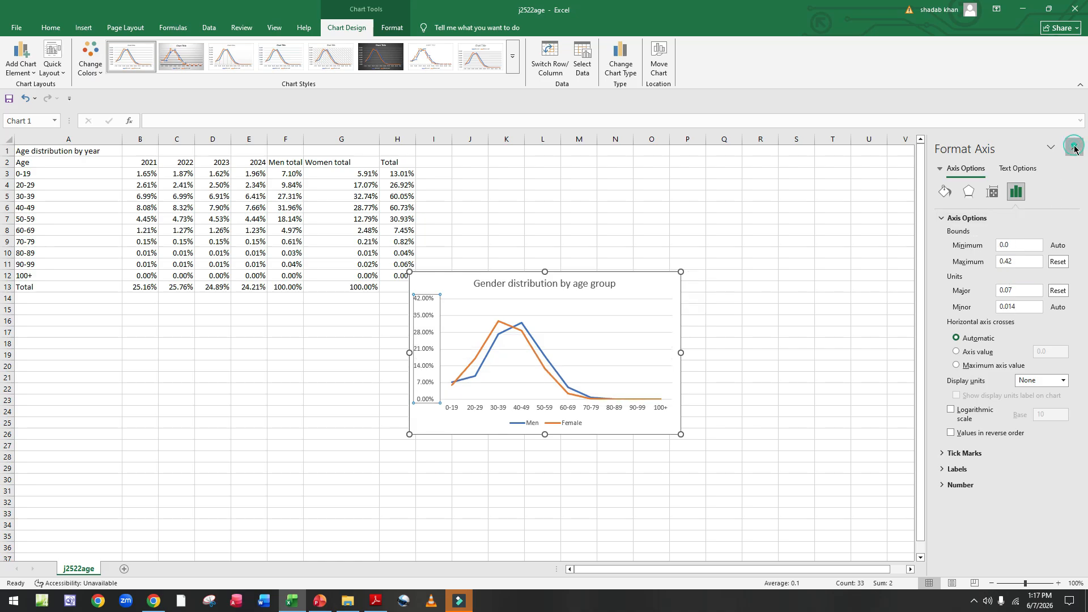
Step: Read the chart placement requirements in the question paper
click(375, 601)
scroll(295, 261, down, 3)
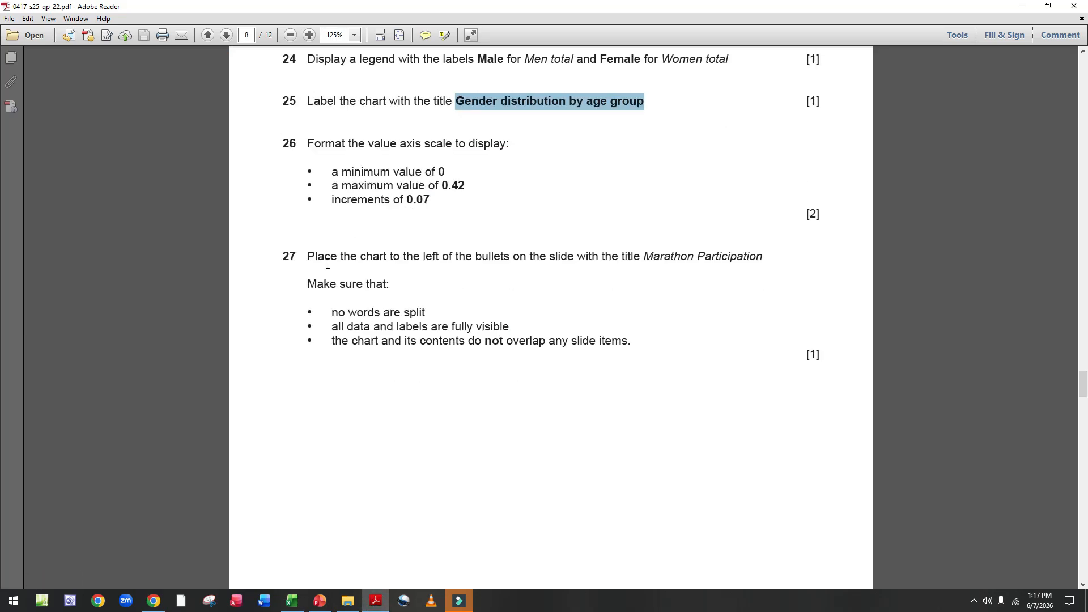